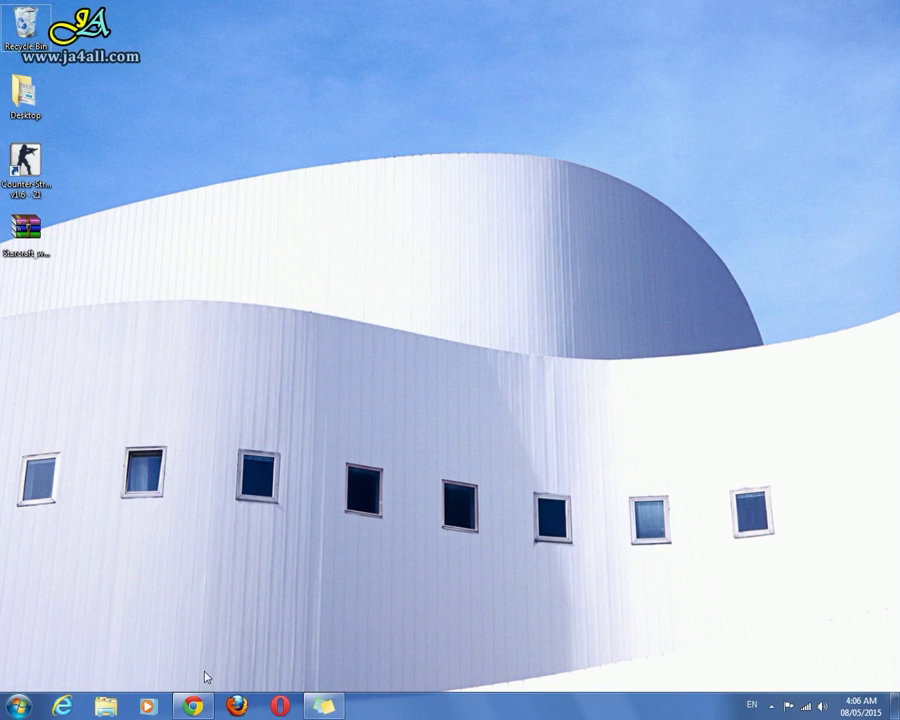
Step: Review the Starcraft Brood War page in the browser, including its download link, archive password and installation instructions
left_click(193, 706)
mouse_move(170, 140)
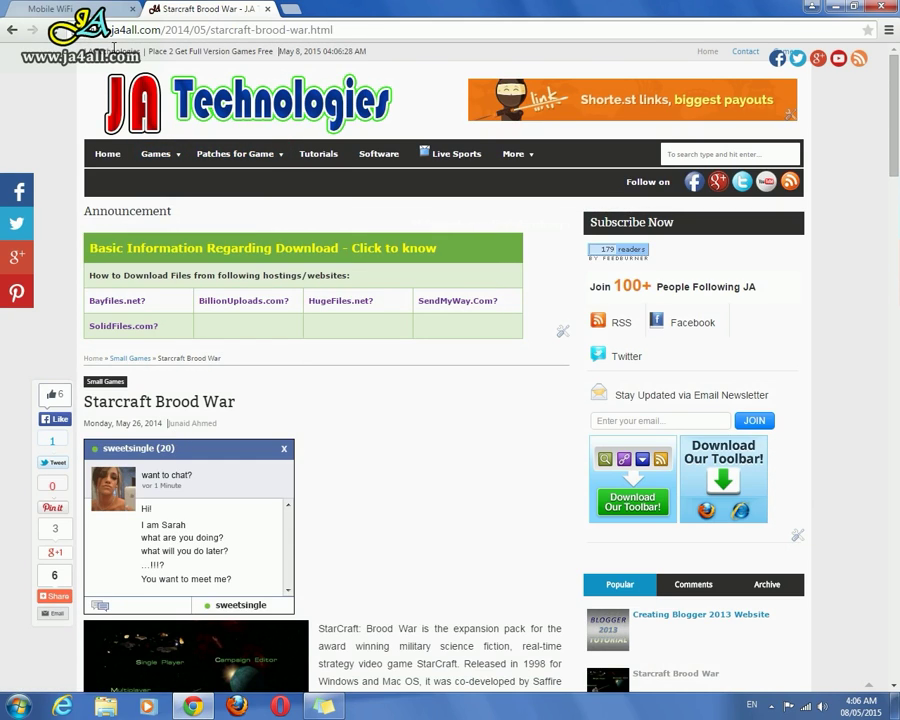
scroll(506, 460, "down", 6)
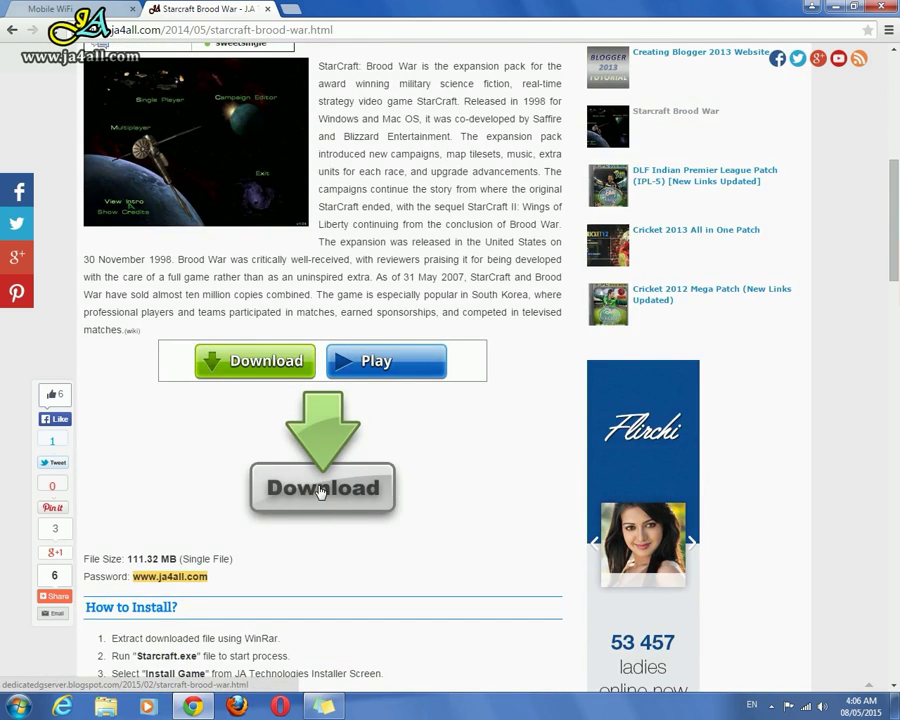
scroll(340, 487, "down", 2)
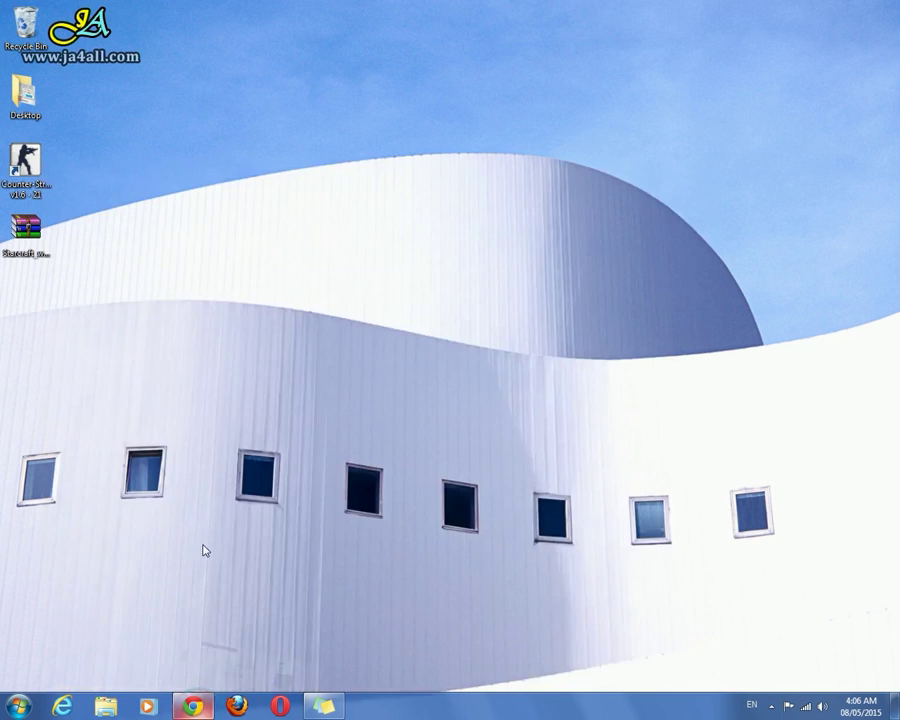
Step: Extract the Starcraft RAR archive on the desktop into its own folder, entering the archive password given on the download page
left_click(20, 235)
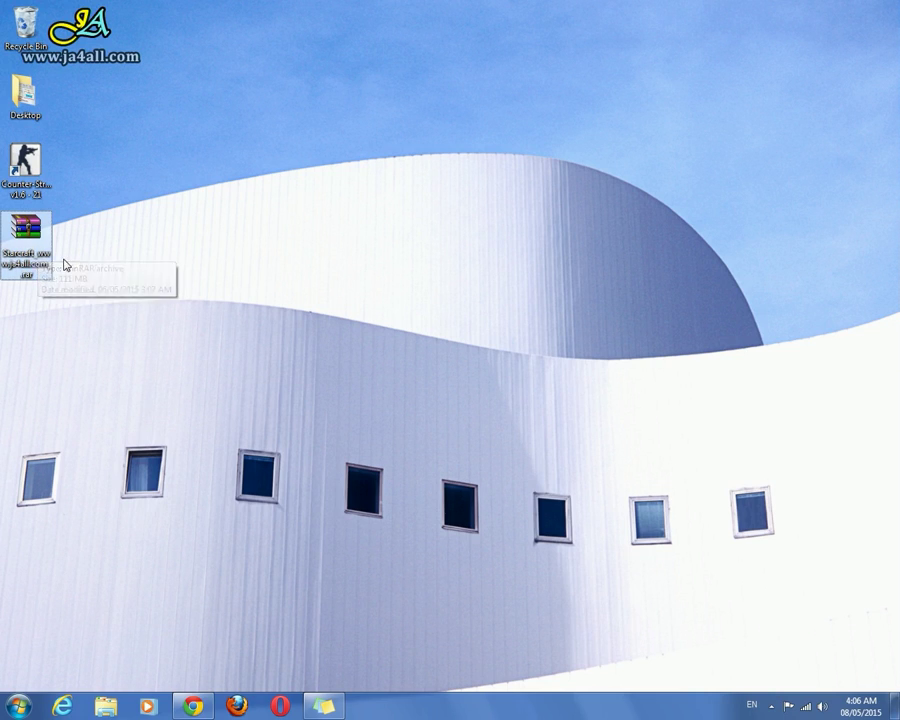
right_click(31, 253)
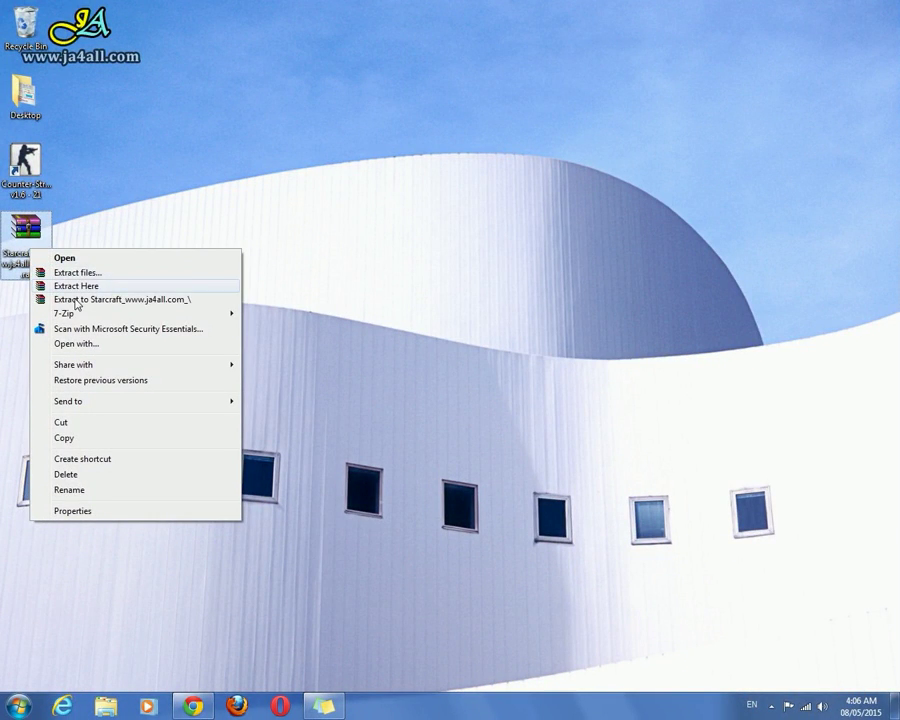
left_click(161, 302)
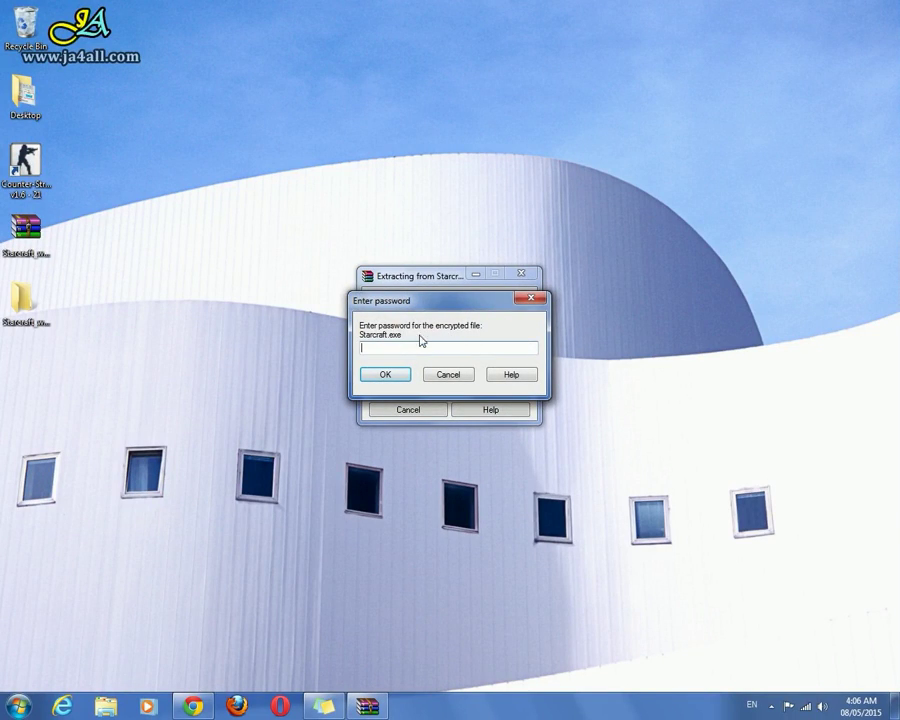
left_click(193, 706)
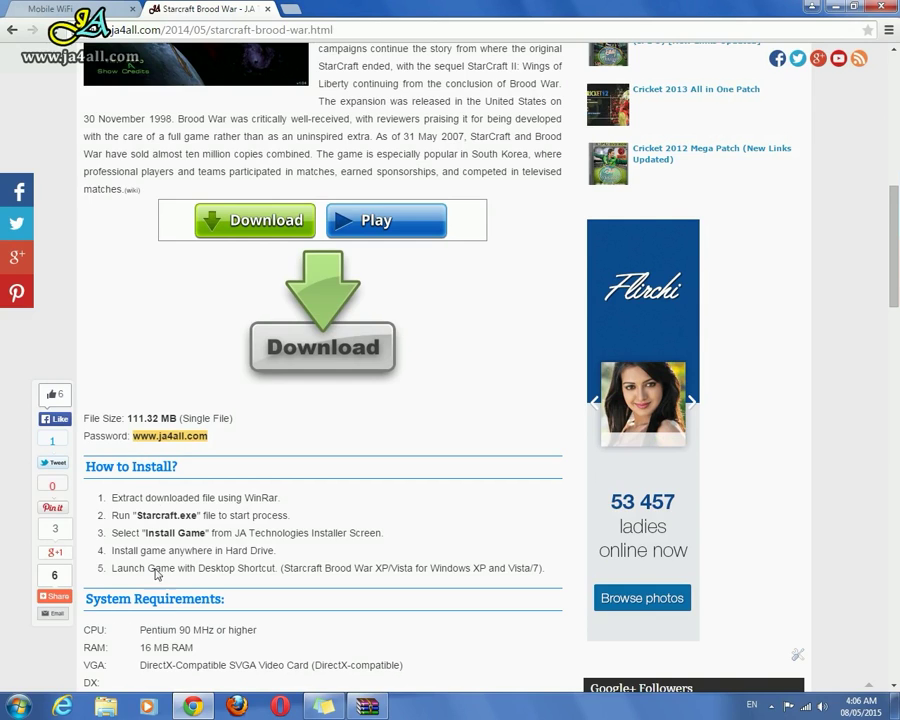
triple_click(150, 436)
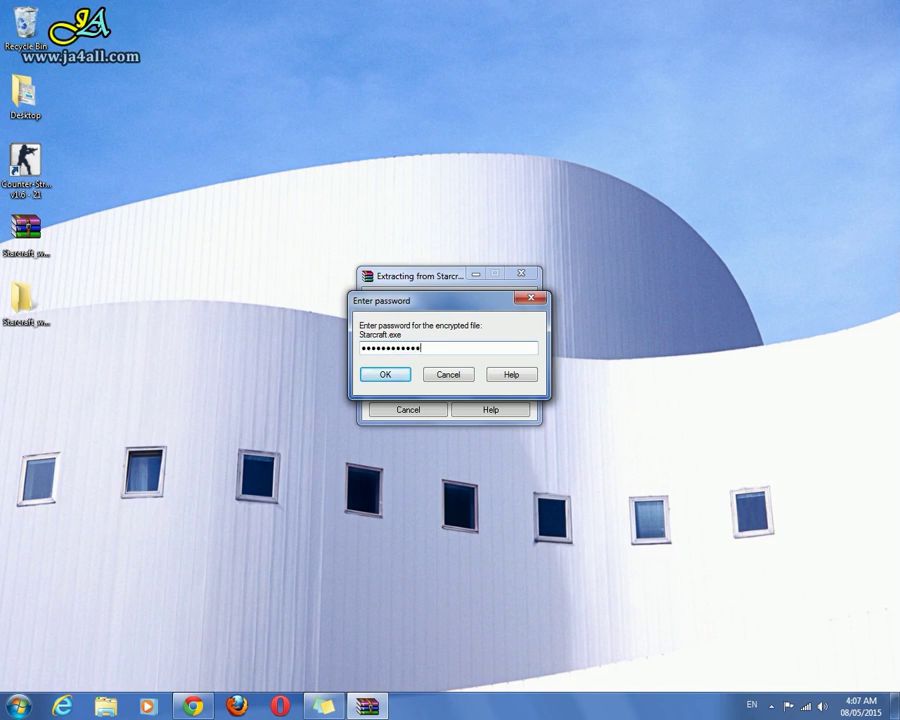
left_click(387, 374)
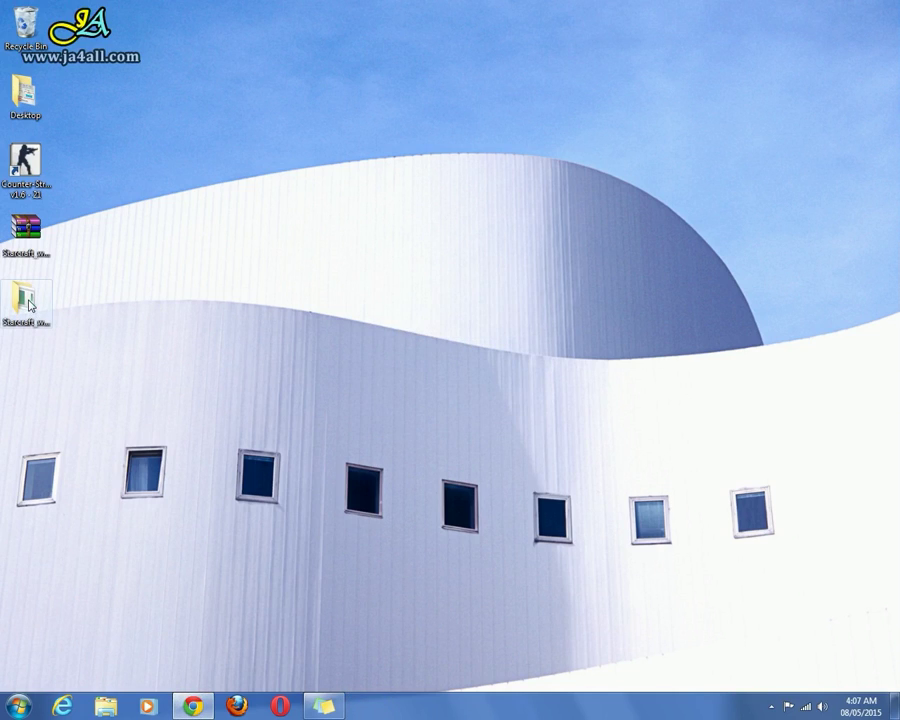
Step: Run Starcraft.exe from the extracted desktop folder as administrator and minimize the folder window
double_click(28, 302)
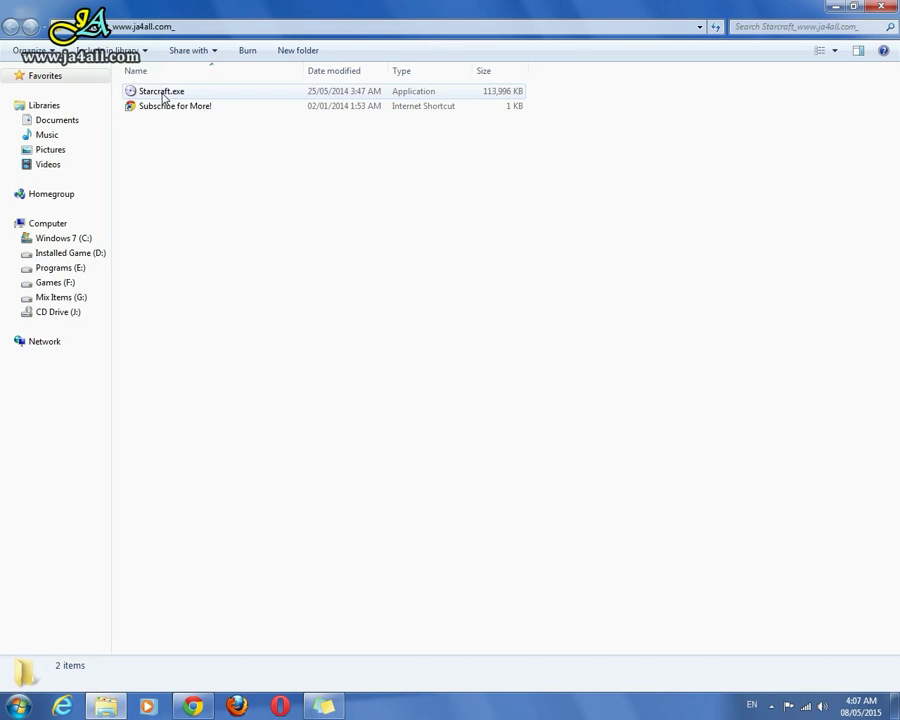
right_click(161, 96)
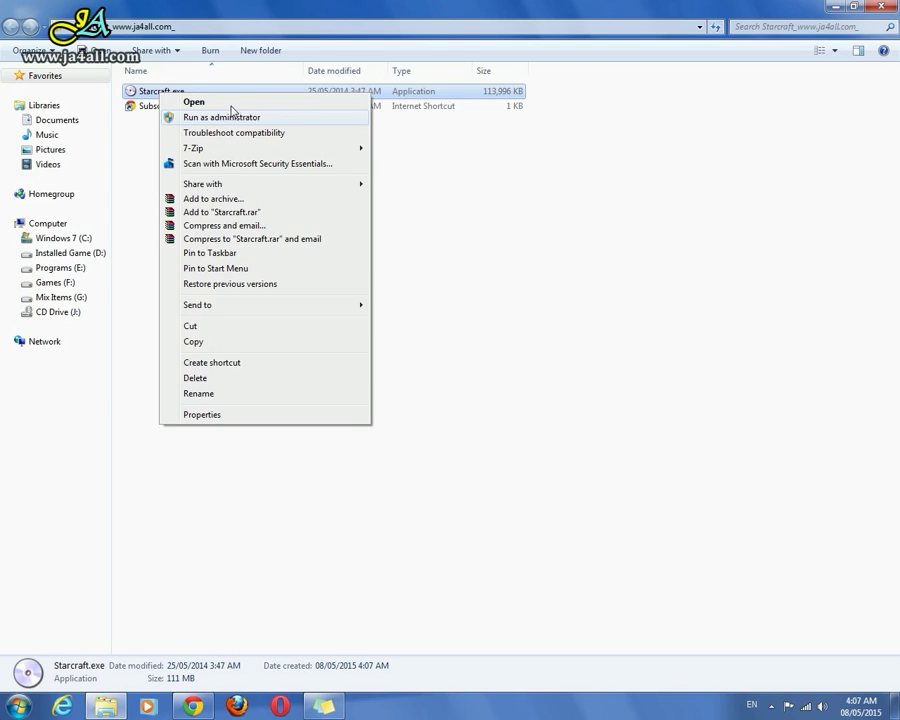
left_click(284, 116)
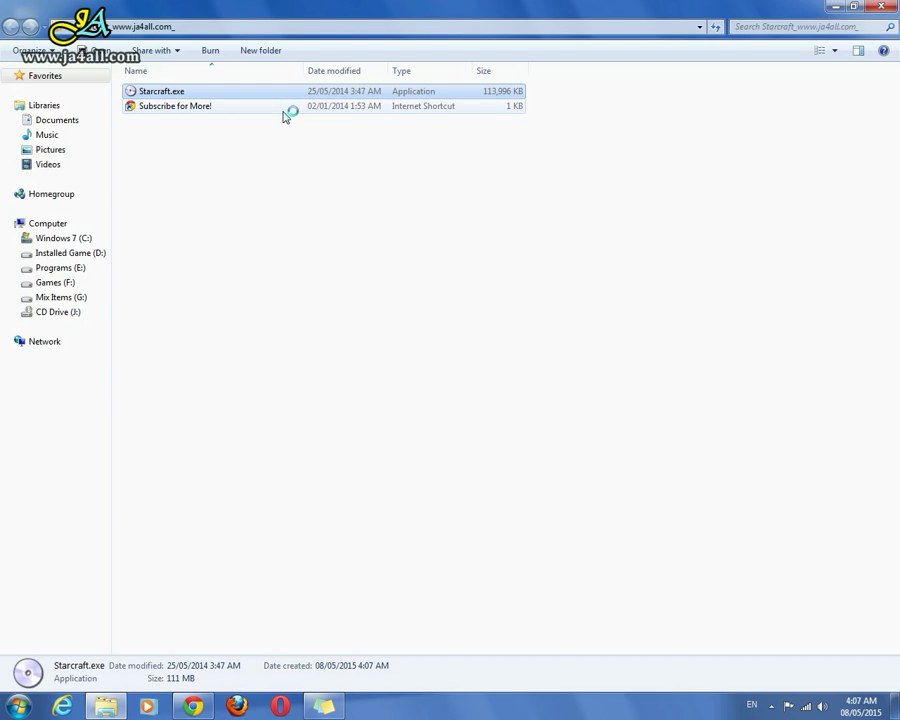
left_click(838, 8)
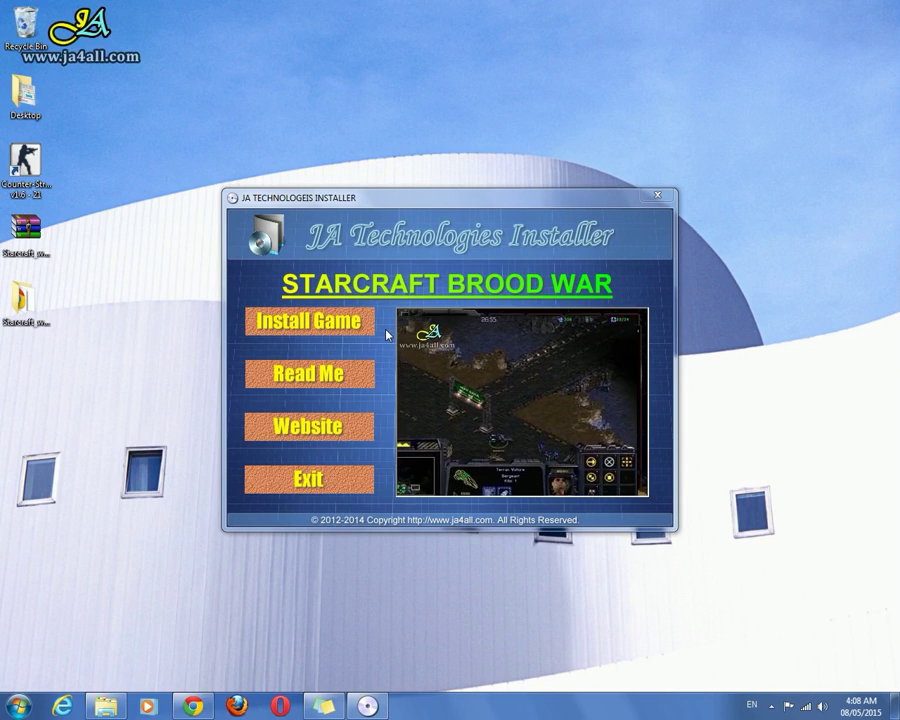
Step: Start the game installation with English as the language and accept the license agreement
left_click(316, 331)
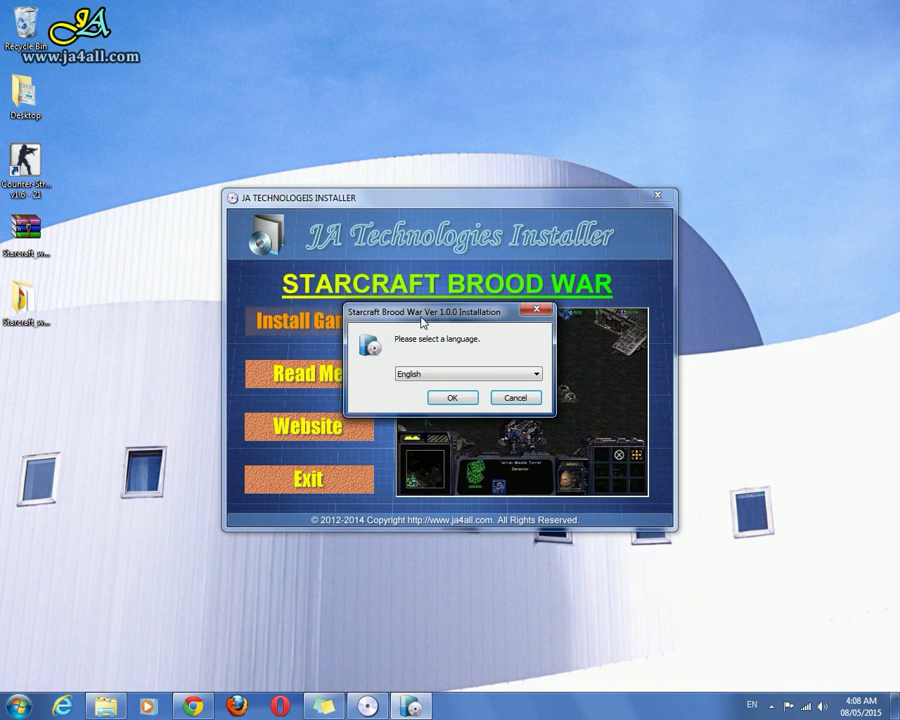
left_click(452, 398)
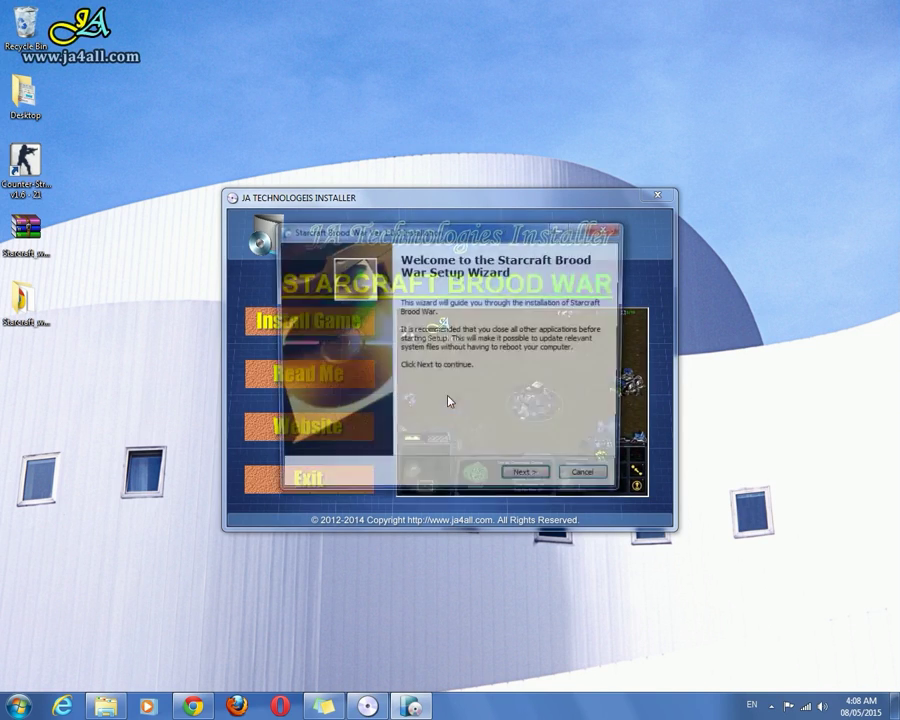
left_click(538, 479)
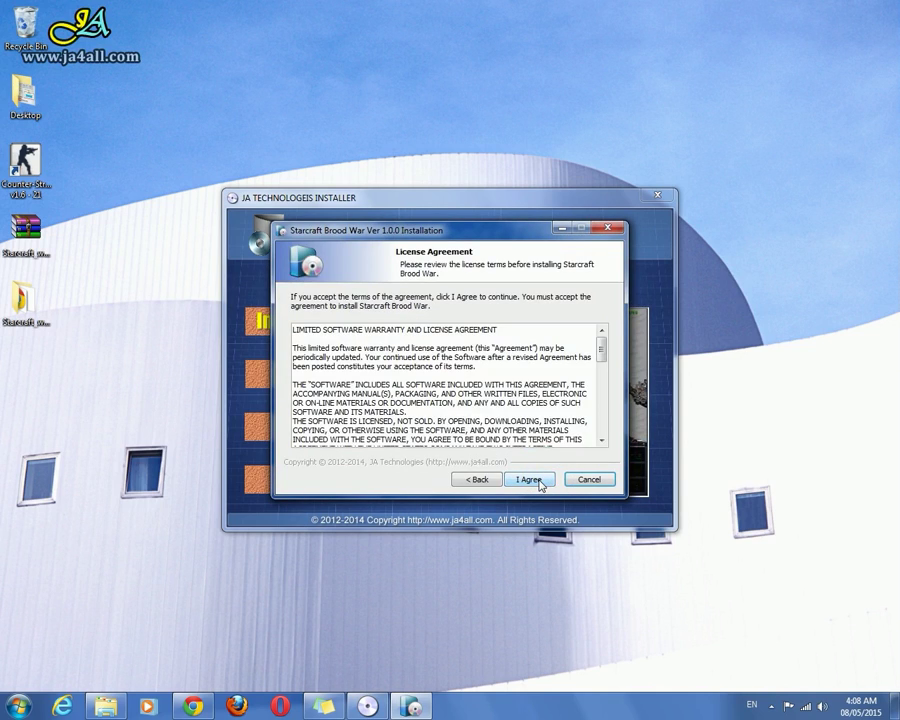
left_click(530, 479)
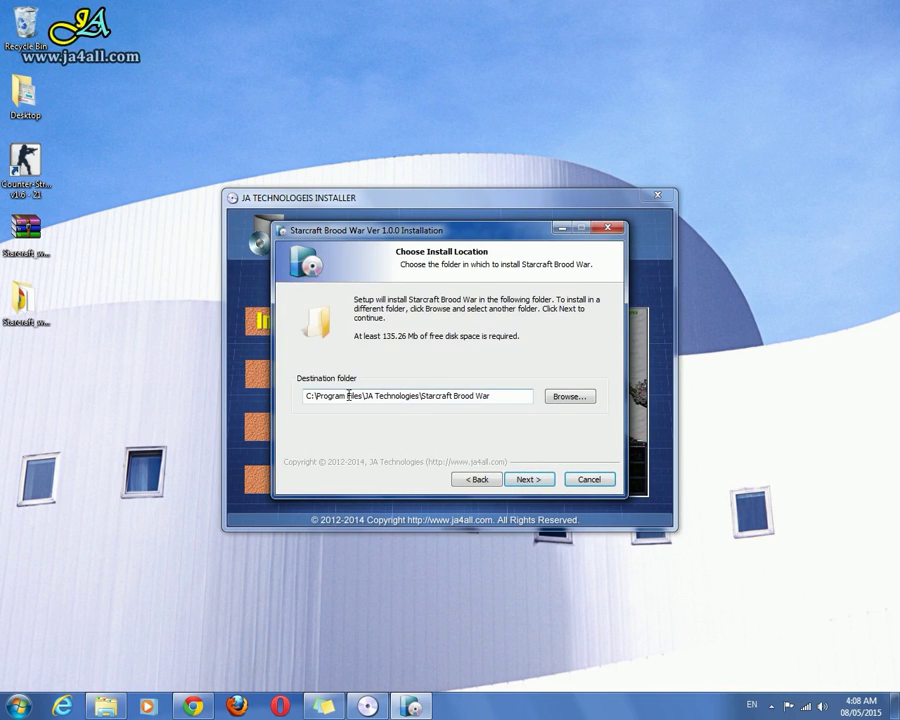
Step: Install the game in the default folder C:\Program Files\JA Technologies\Starcraft Brood War with a desktop icon
left_click(567, 400)
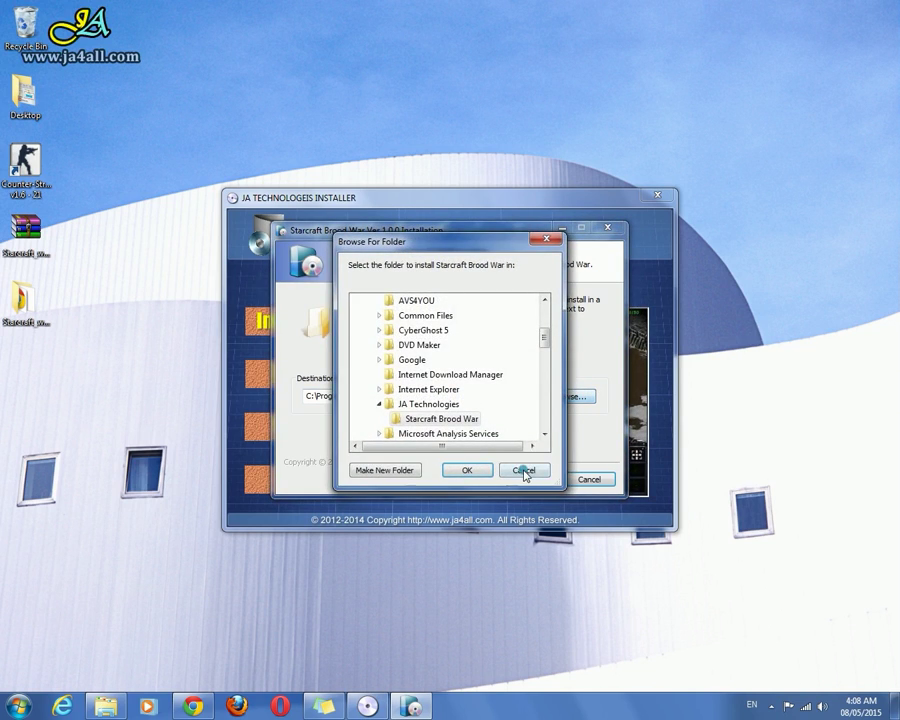
left_click(524, 469)
left_click(527, 479)
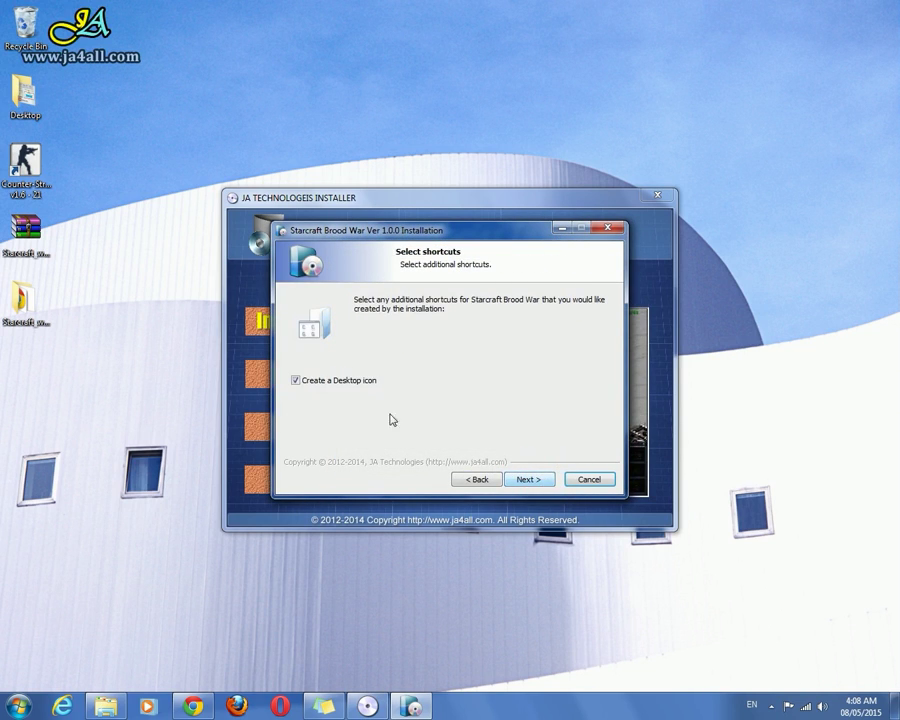
left_click(527, 480)
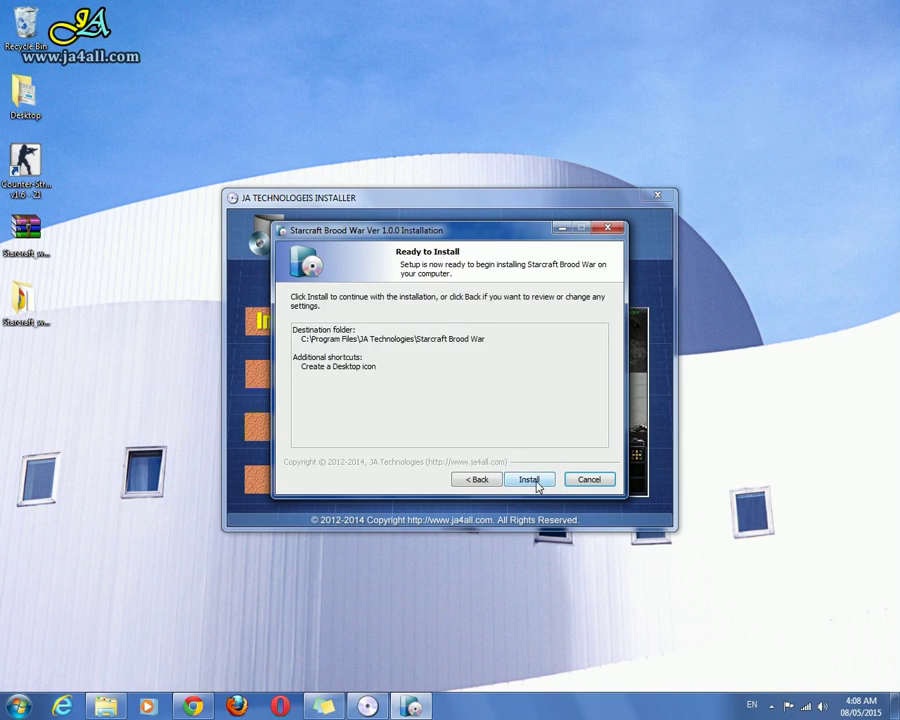
left_click(527, 479)
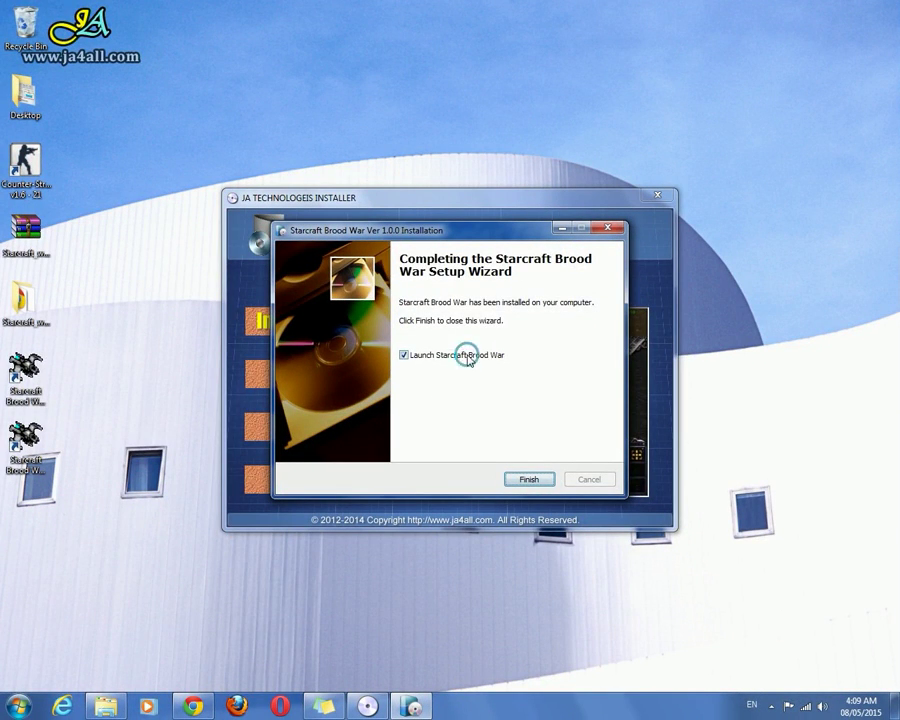
Step: Finish the setup wizard with the option to launch Starcraft Brood War turned off
left_click(466, 356)
left_click(533, 480)
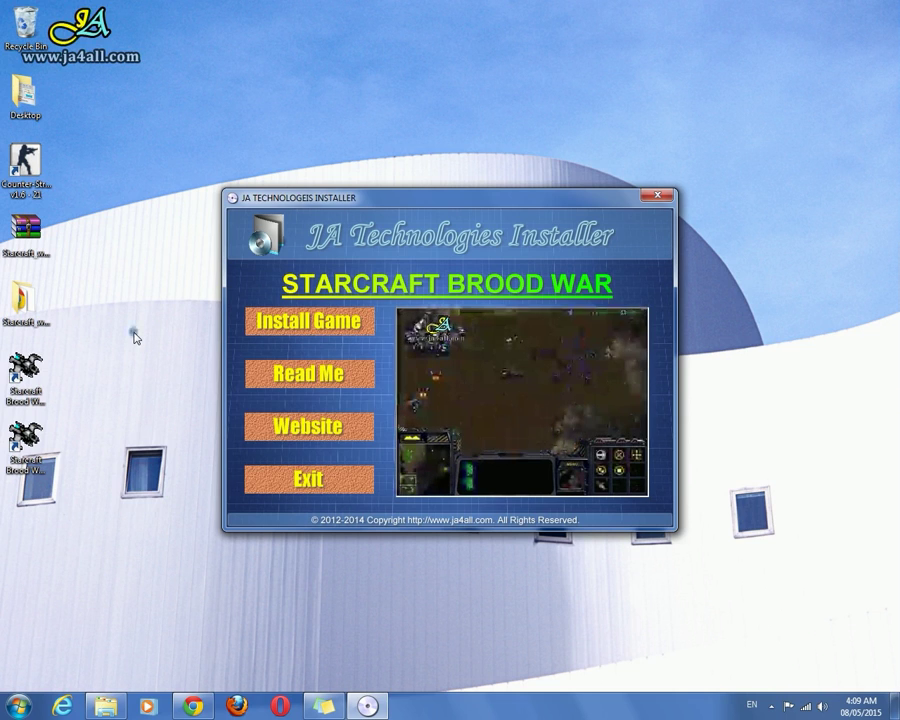
left_click(136, 338)
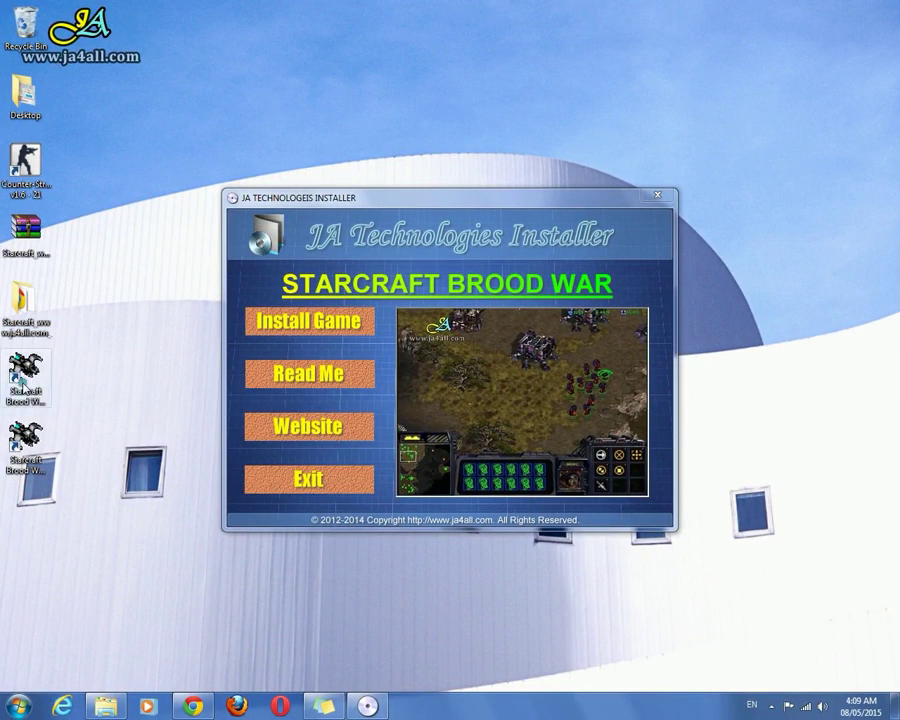
Step: Open the file location of the Starcraft Brood War Vista desktop shortcut
key("Down")
key("Down")
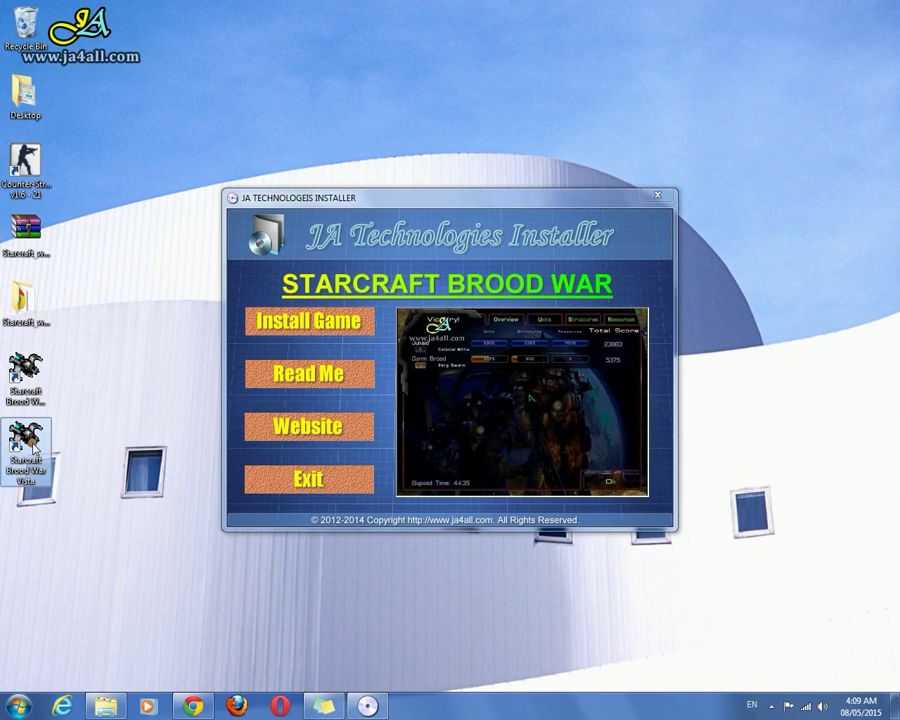
key("Menu")
left_click(99, 152)
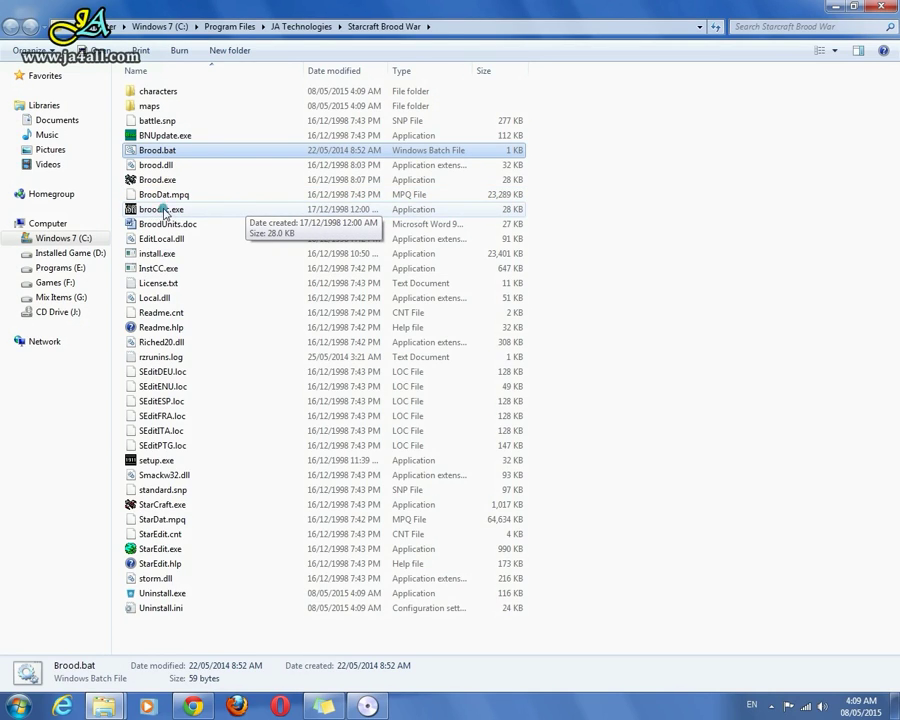
Step: Run brood-c.exe from the game folder as administrator, dismiss its message and minimize the folder window
left_click(164, 210)
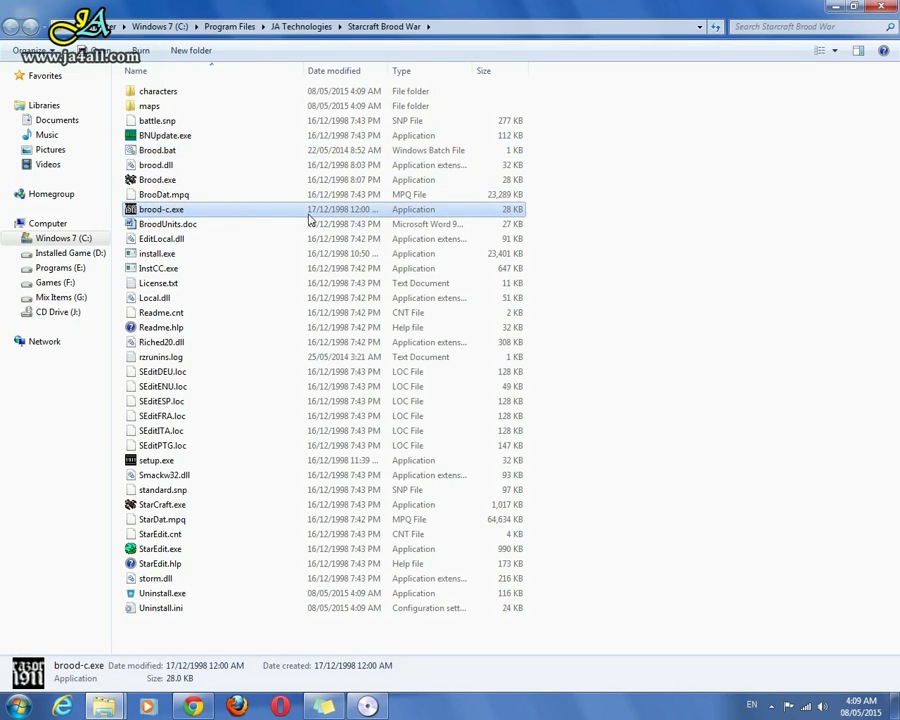
right_click(190, 214)
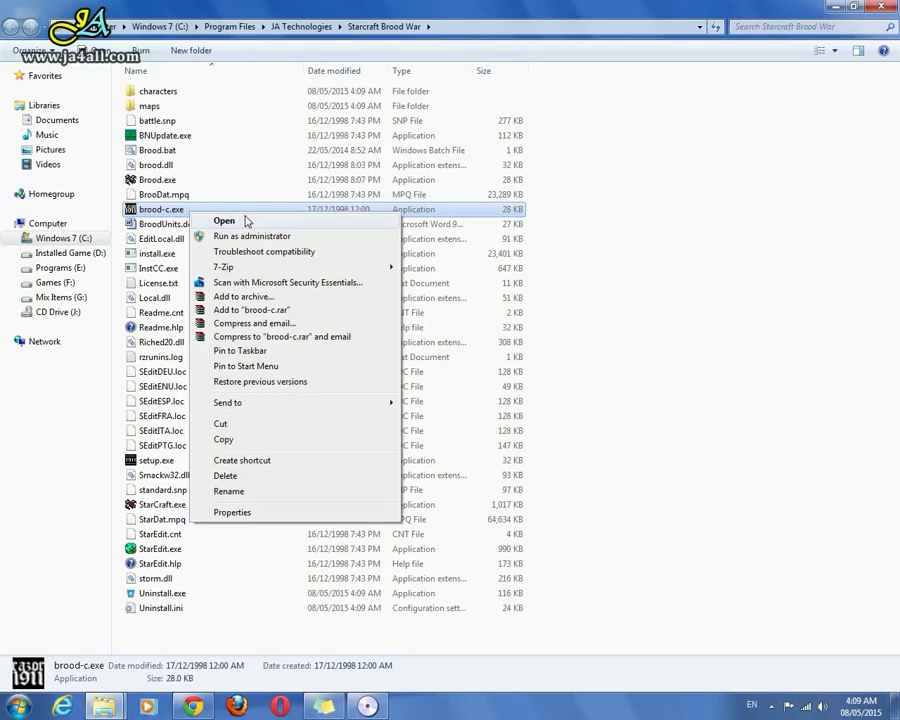
left_click(243, 236)
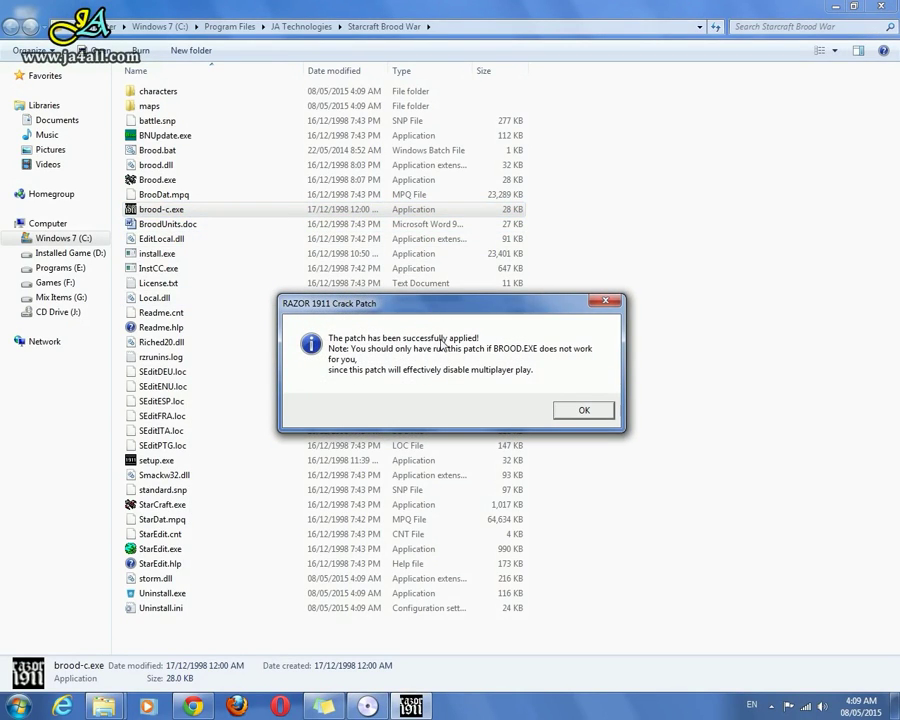
left_click(584, 411)
left_click(828, 6)
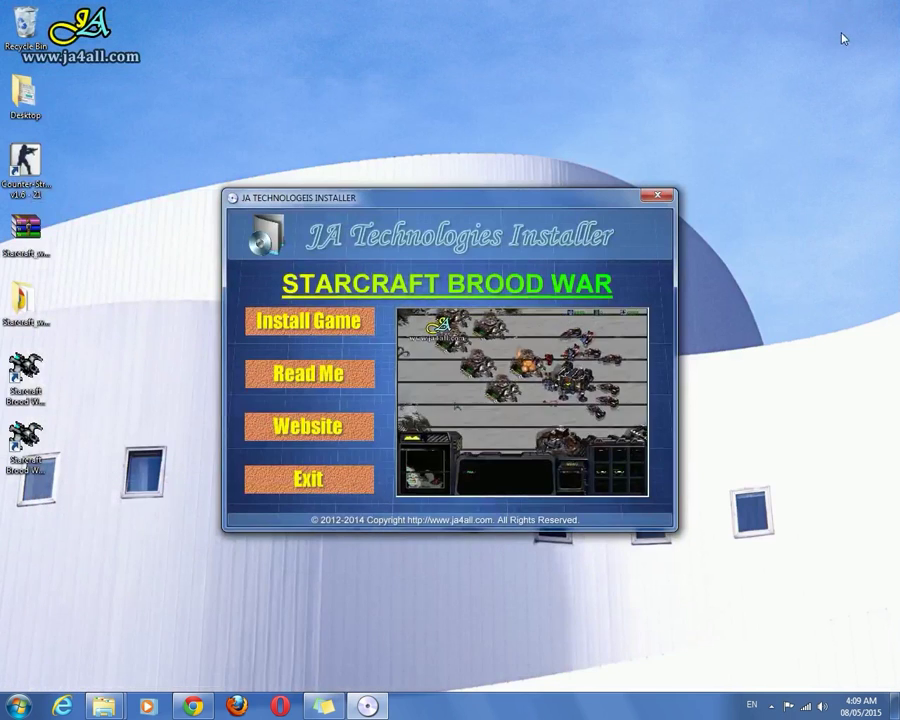
Step: Select the Starcraft Brood War Vista shortcut on the desktop
left_click(27, 372)
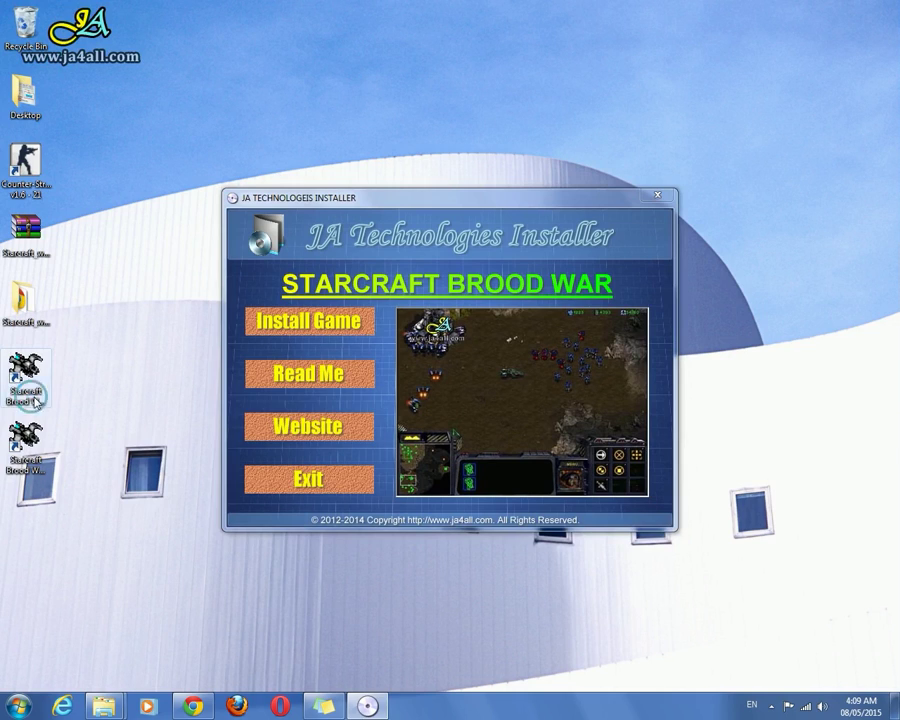
left_click(27, 478)
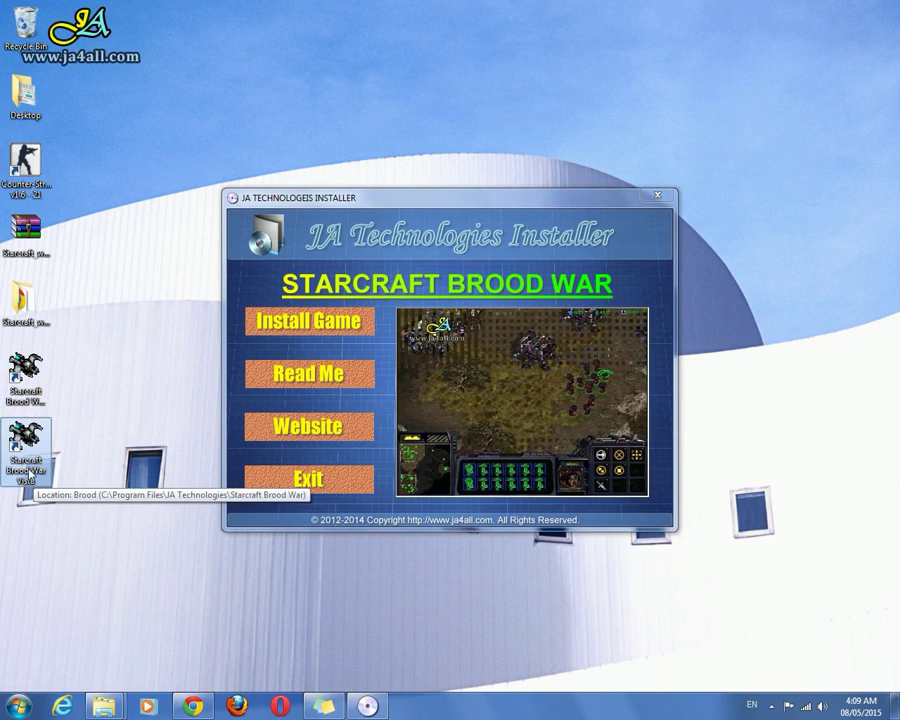